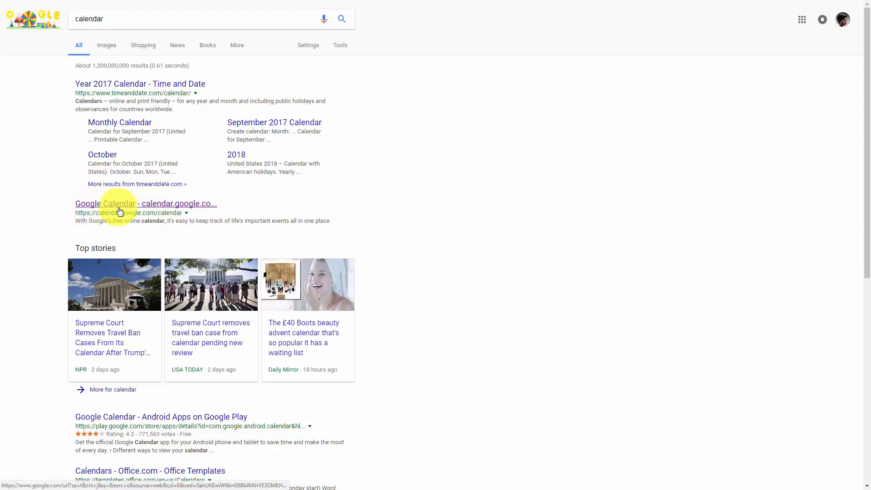
- Open Google Calendar from the search results and go to its general settings
click(102, 208)
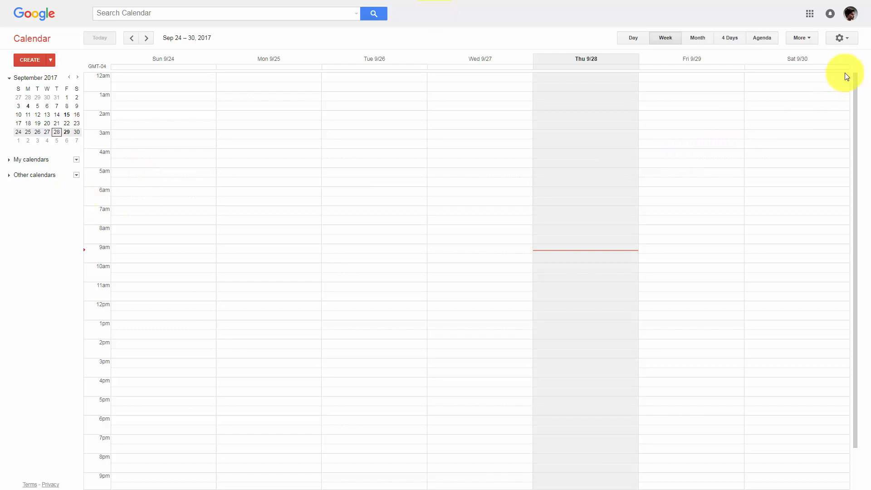
click(842, 38)
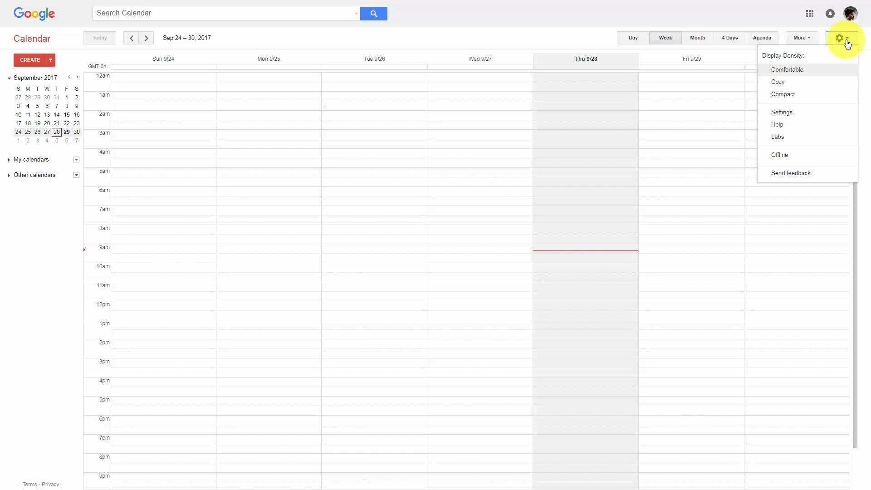
click(783, 113)
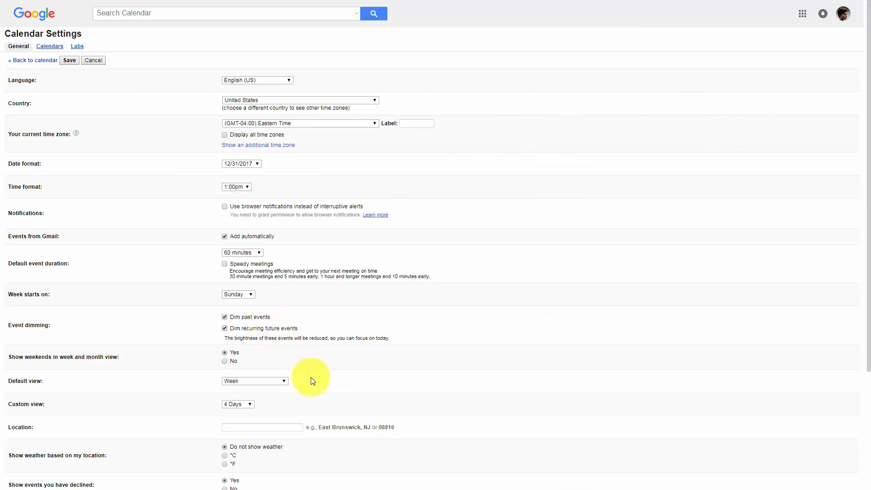
- Check the default view options, and try to turn off automatically adding events from Gmail
click(283, 381)
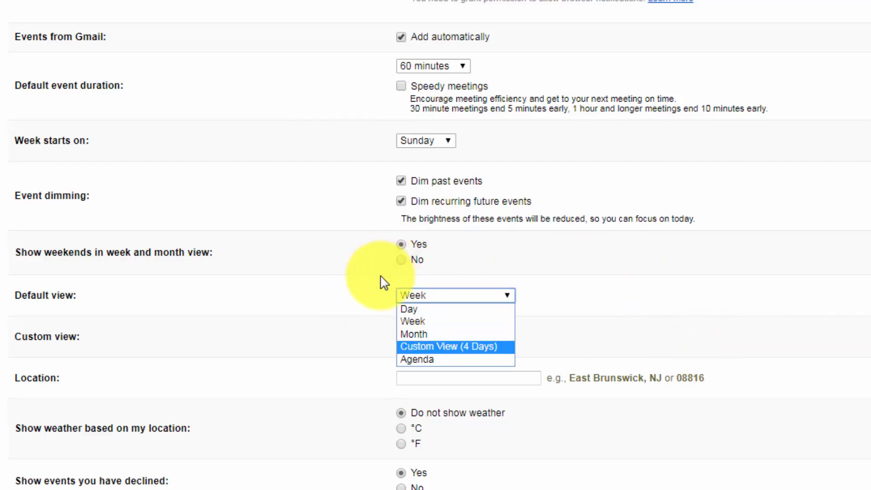
click(854, 278)
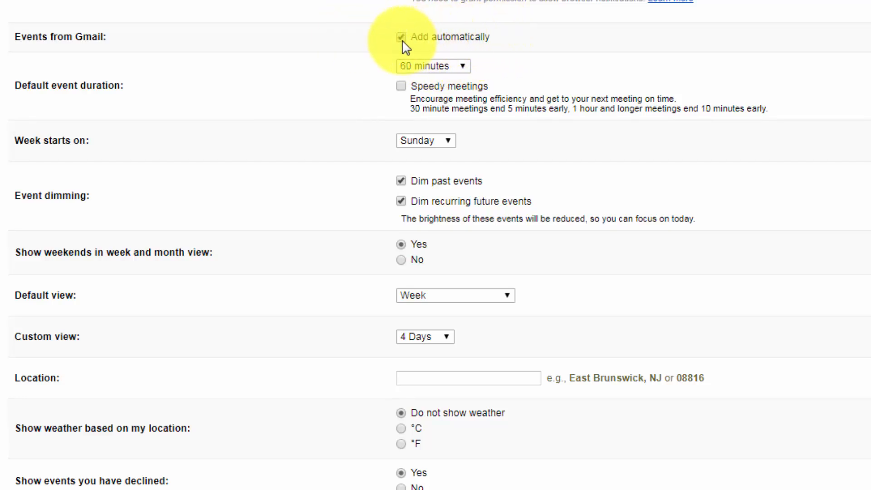
click(388, 51)
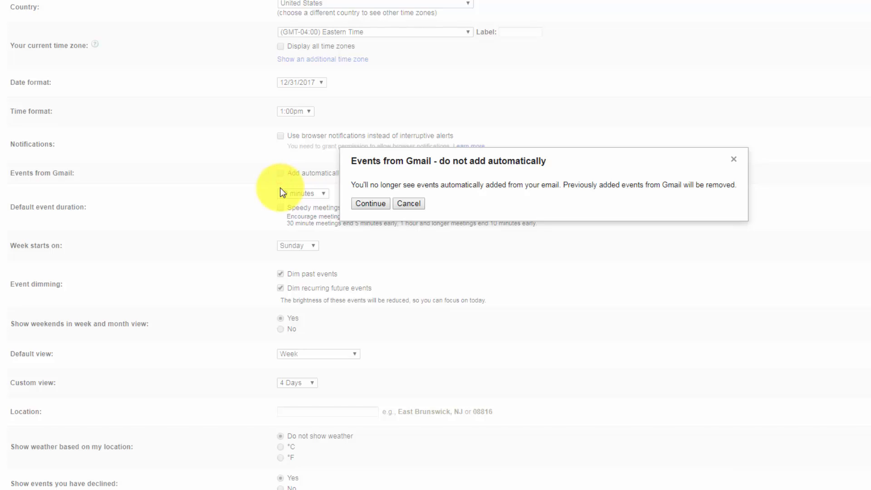
click(411, 202)
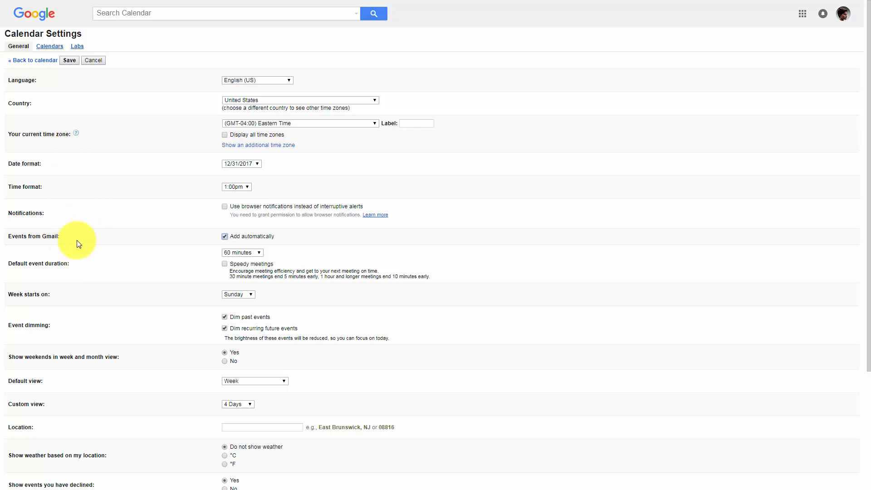
- Open the sharing settings of the account owner's main calendar
click(49, 46)
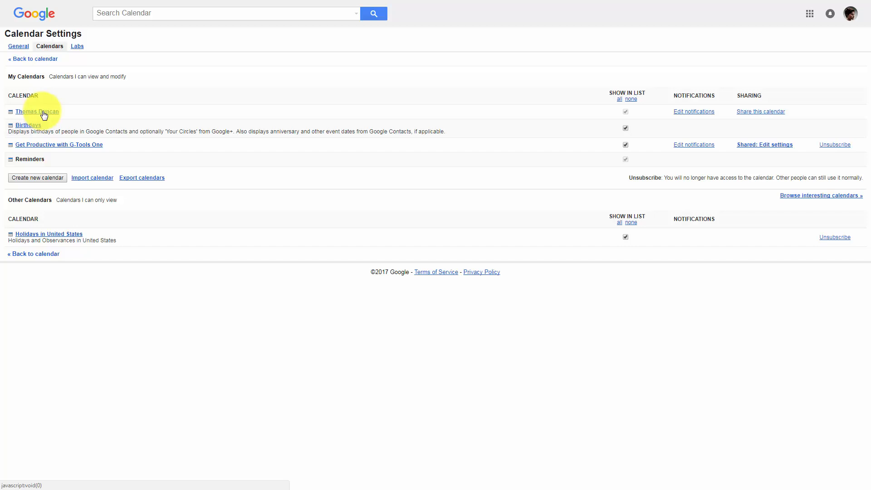
click(751, 113)
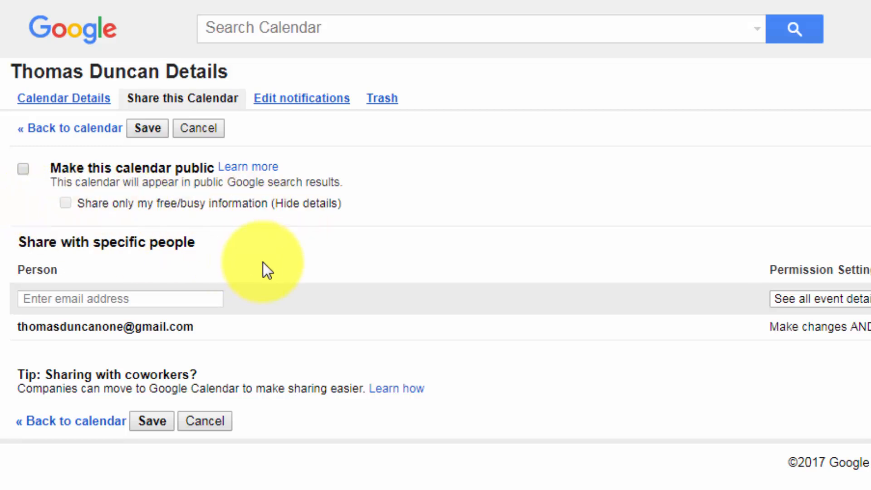
- Try making the calendar public with only free/busy information shared
click(67, 205)
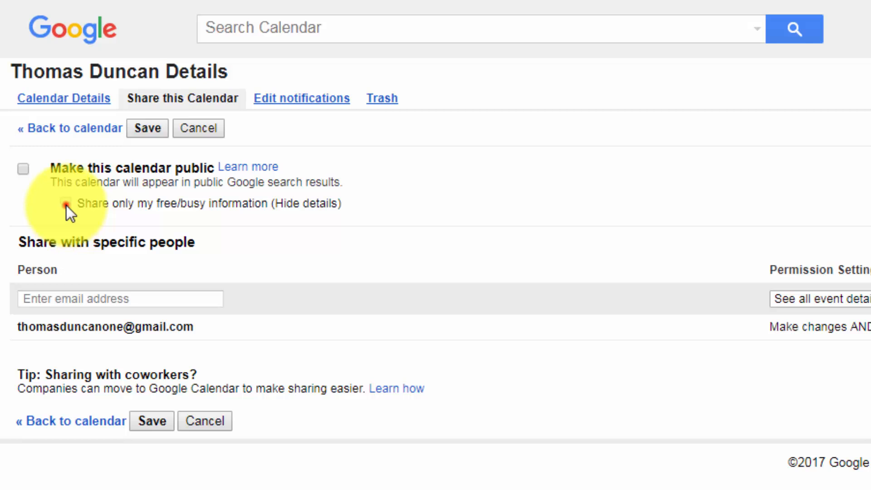
click(25, 169)
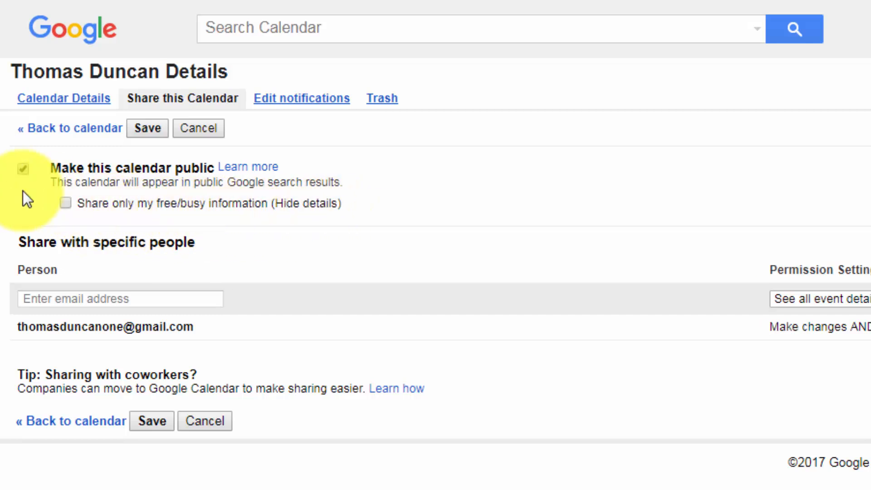
click(68, 204)
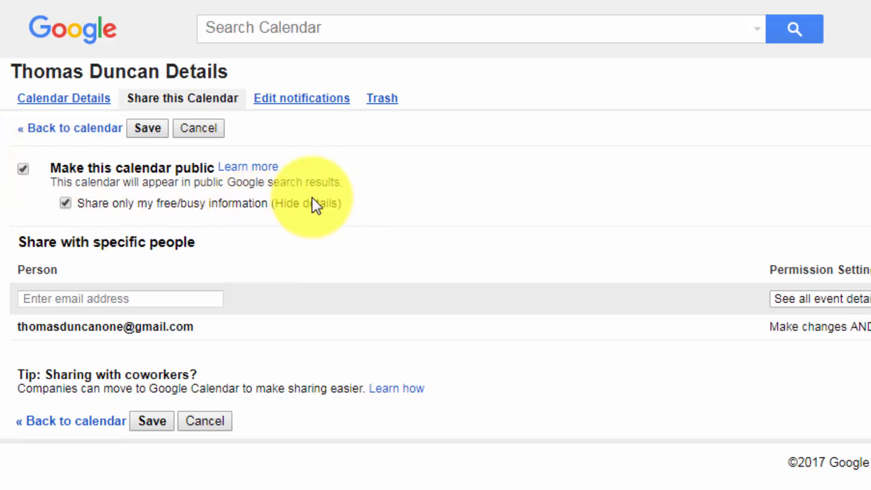
click(23, 169)
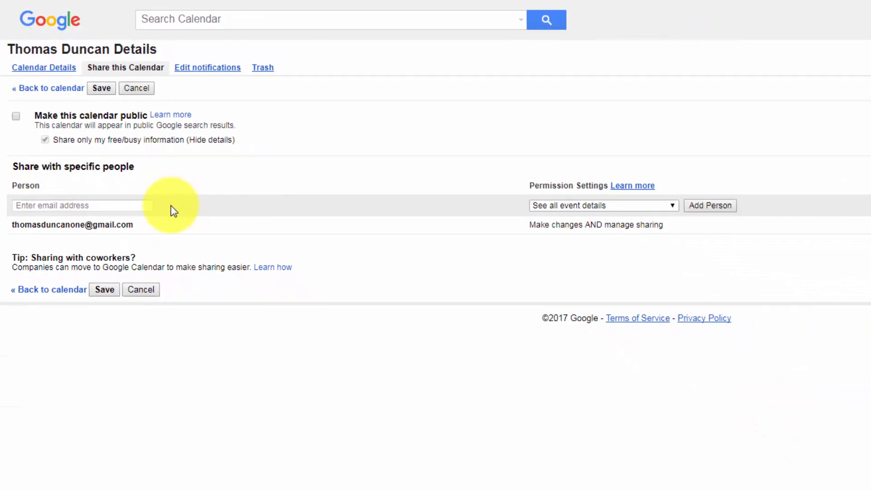
- Share the calendar with the collaborator's e-mail address, granting the permission Make changes AND manage sharing
click(88, 205)
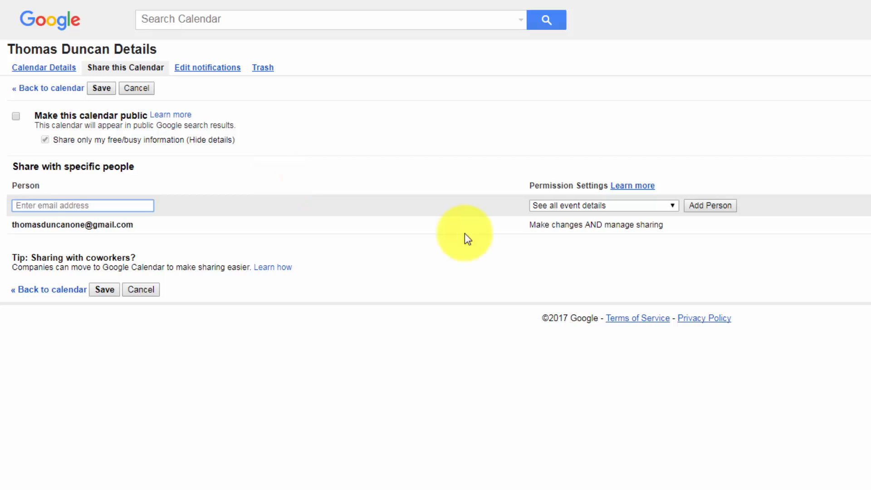
key(ctrl+v)
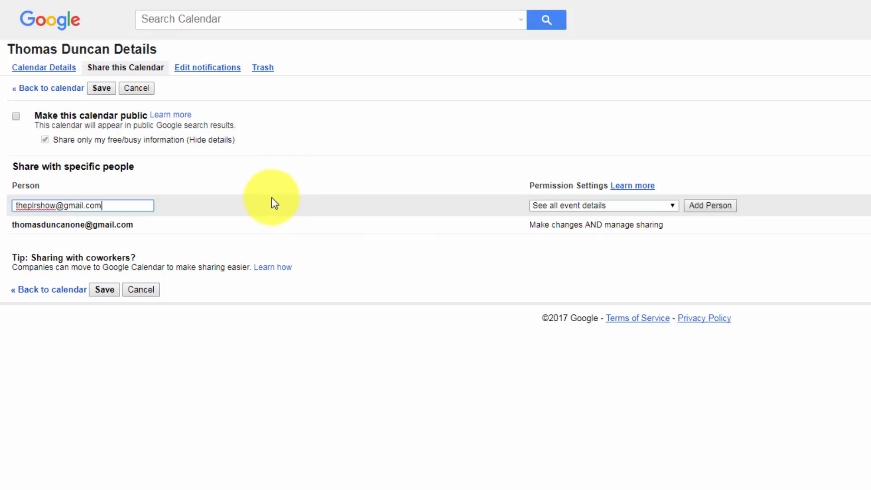
click(642, 206)
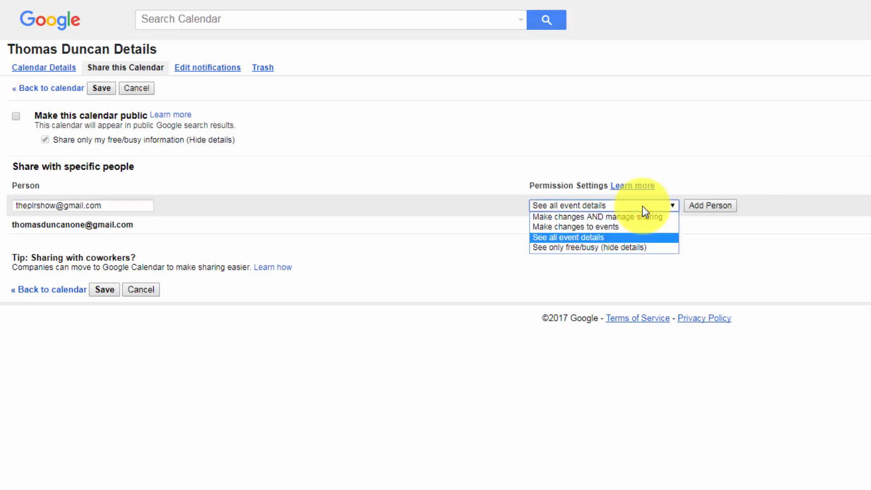
click(589, 218)
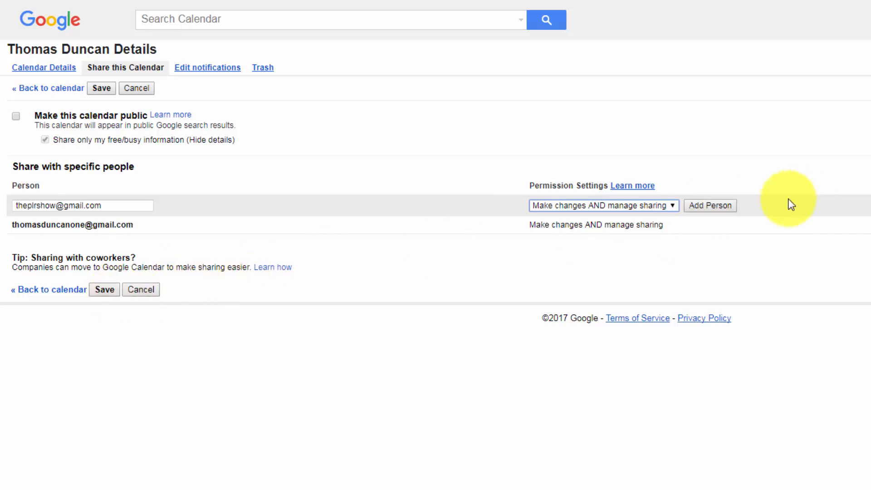
click(709, 210)
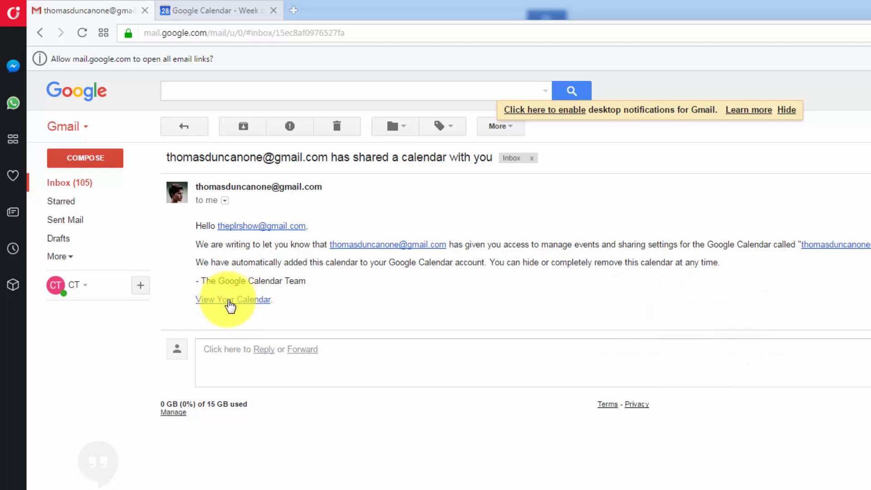
- In the recipient's Gmail, open the shared calendar from the sharing notification and show it by week
click(229, 300)
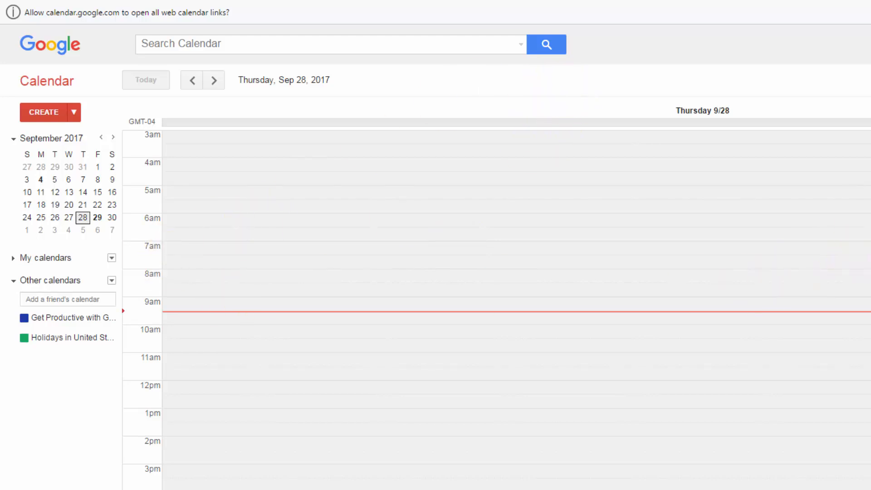
key(w)
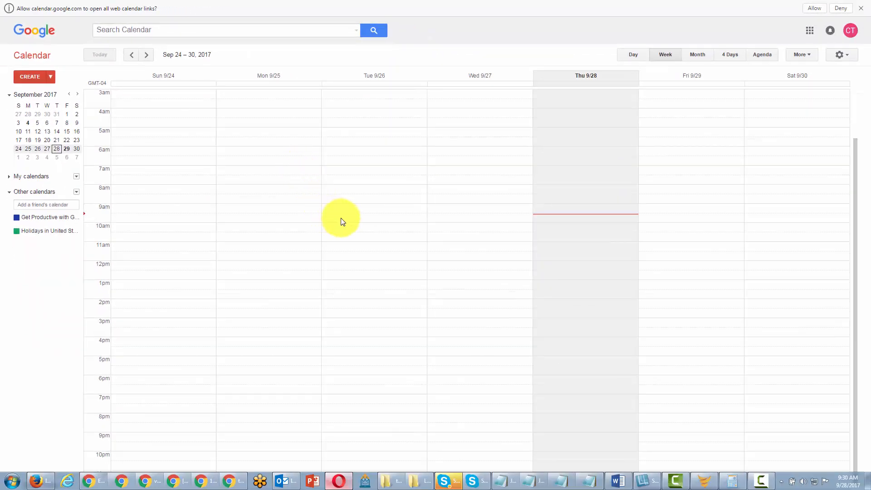
- Create and save the event "Get Productive with G-Tools Video" on Friday, September 29, 8am – 9am in the shared calendar
click(673, 188)
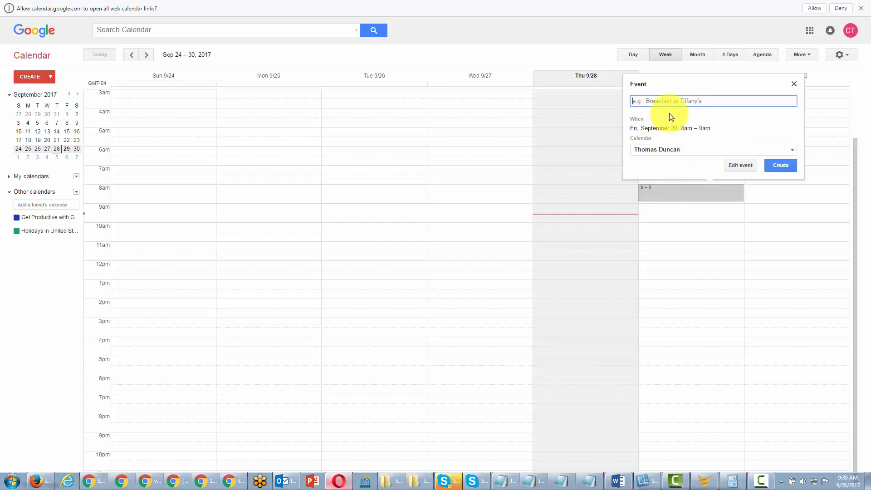
text(Get Productive with G-Tools Video)
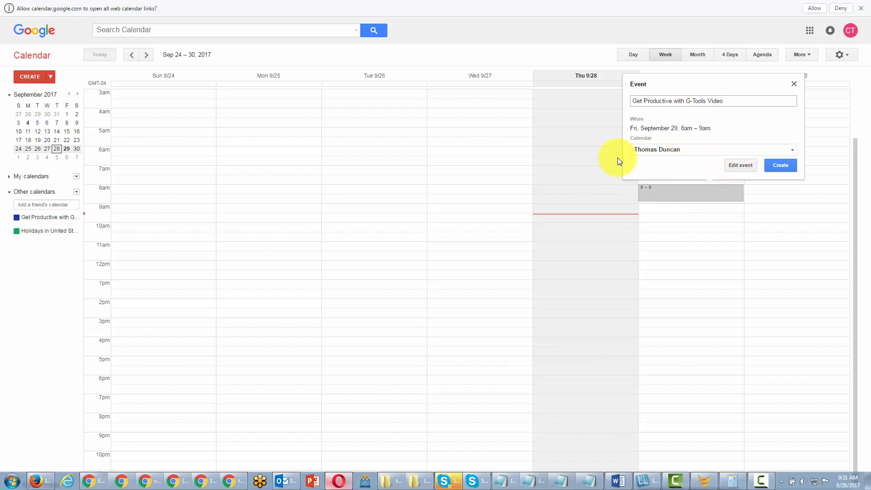
click(741, 167)
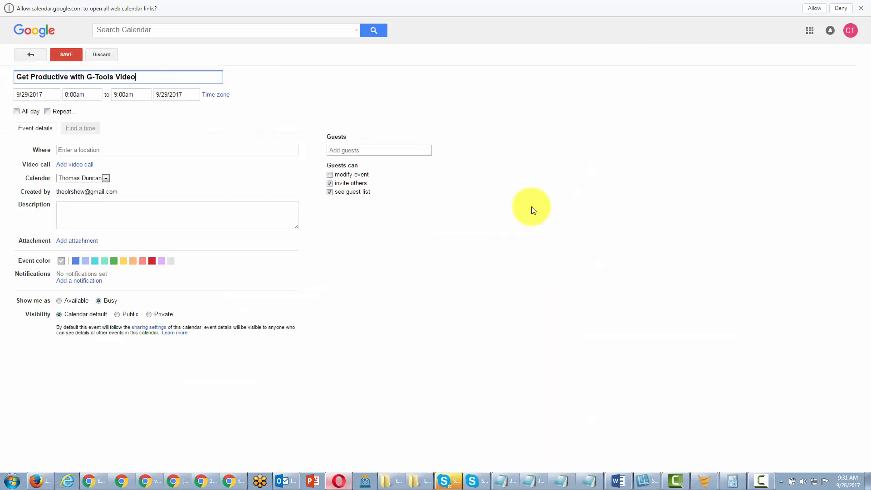
click(66, 55)
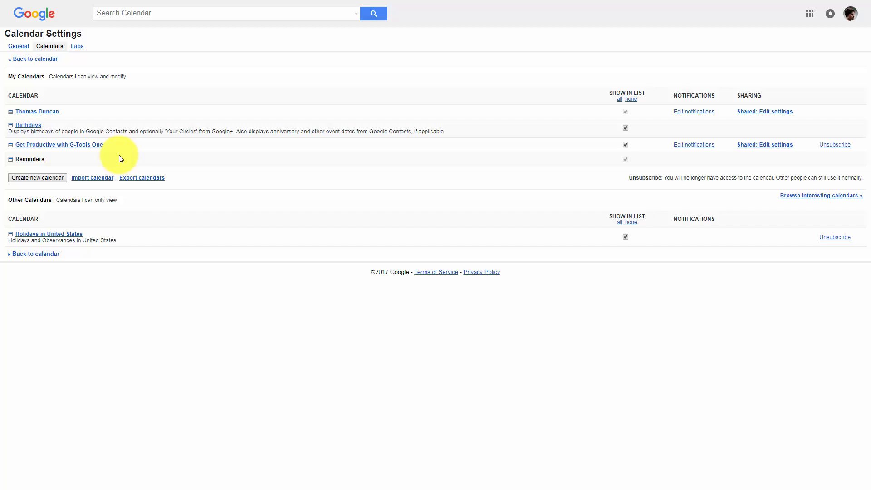
- Look through the experimental Labs features offered in the owner's calendar settings
click(78, 47)
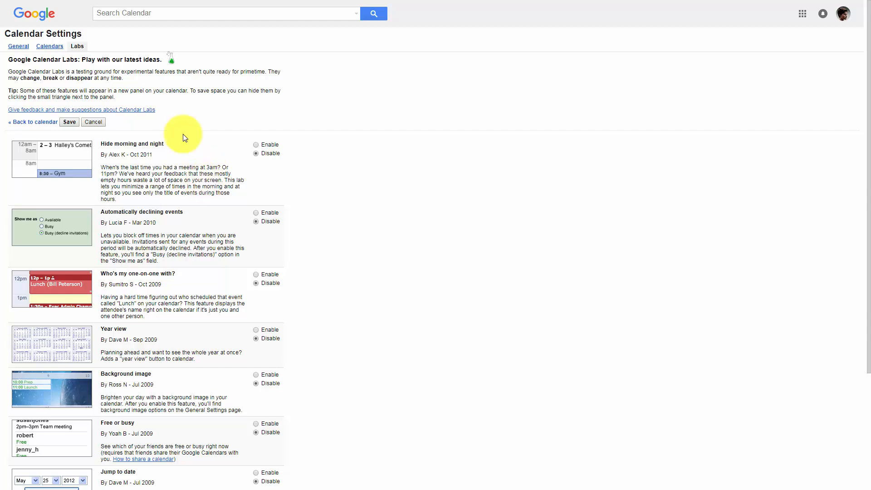
scroll(179, 148, down, 3)
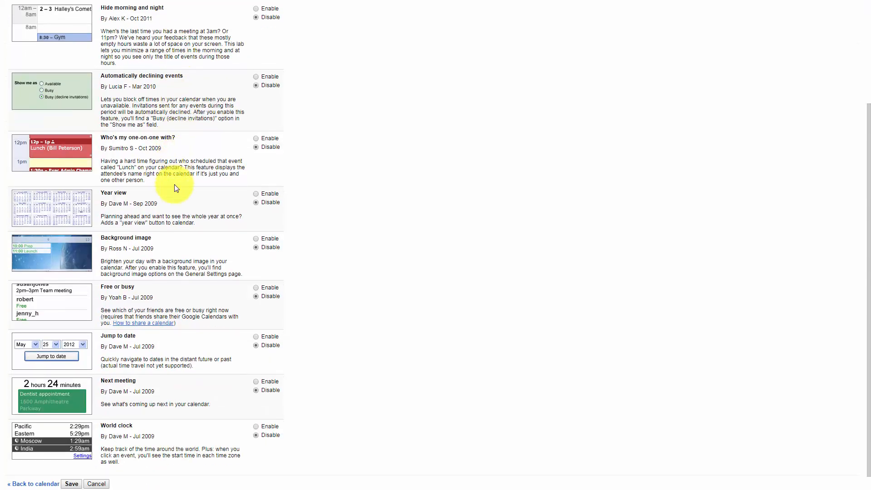
scroll(175, 187, up, 1)
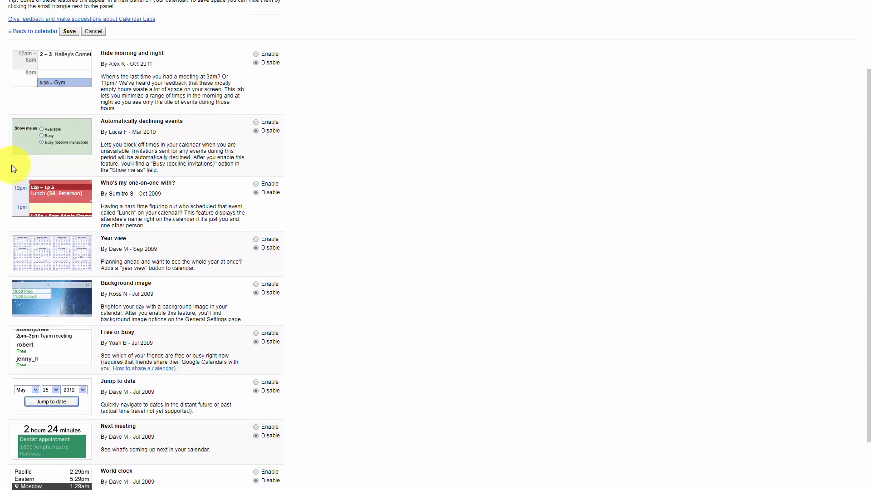
scroll(209, 207, up, 1)
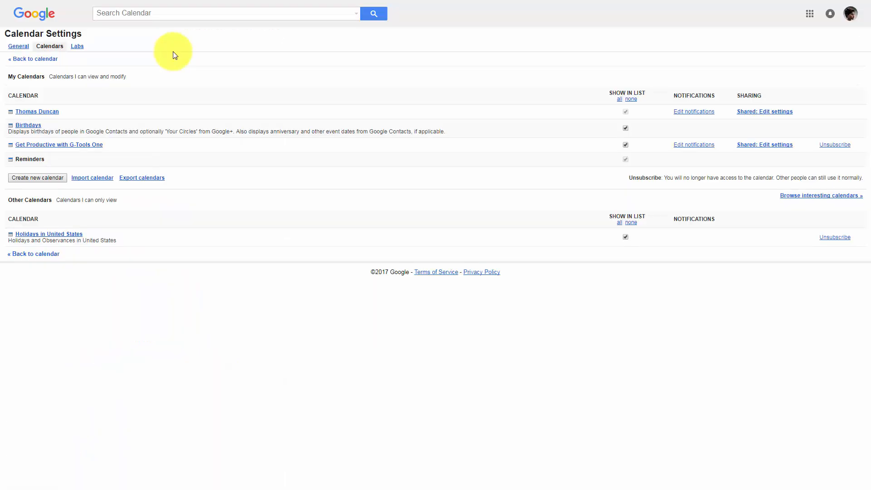
- Open the details of the owner's main calendar and copy its complete website embed code
click(35, 114)
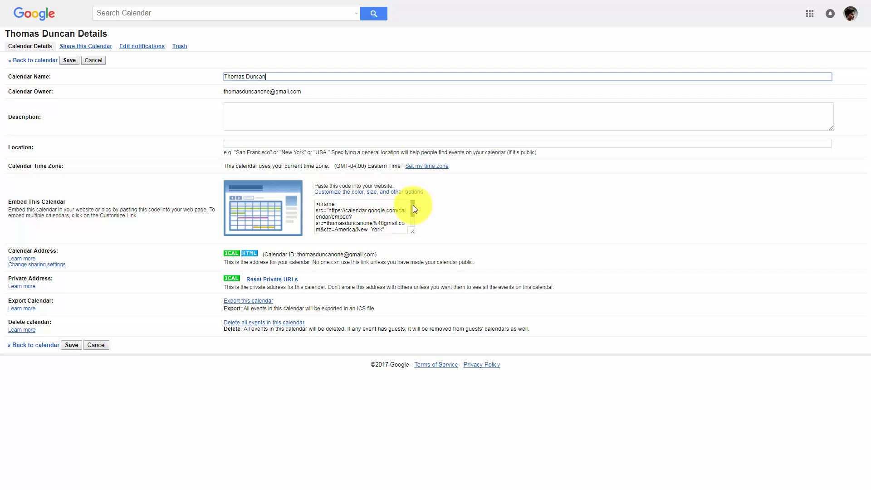
mouse_move(412, 205)
mouse_down()
mouse_move(412, 216)
mouse_move(412, 202)
mouse_up()
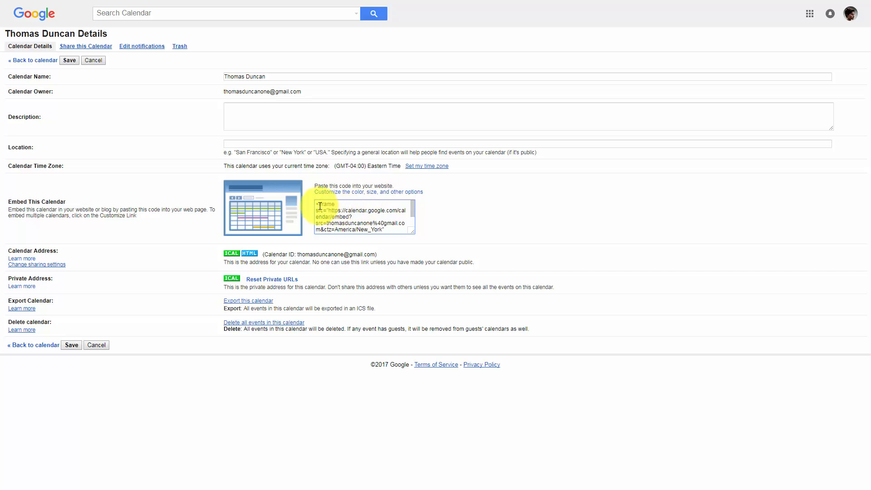
drag(318, 204, 409, 235)
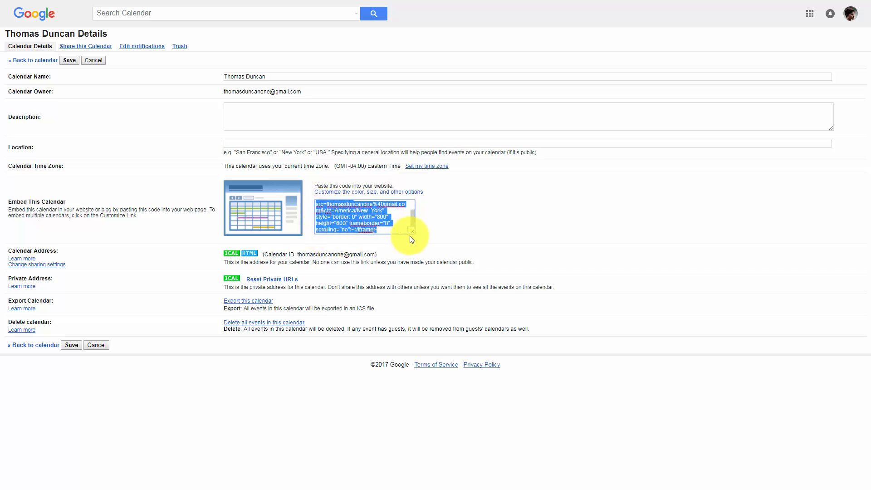
right_click(349, 219)
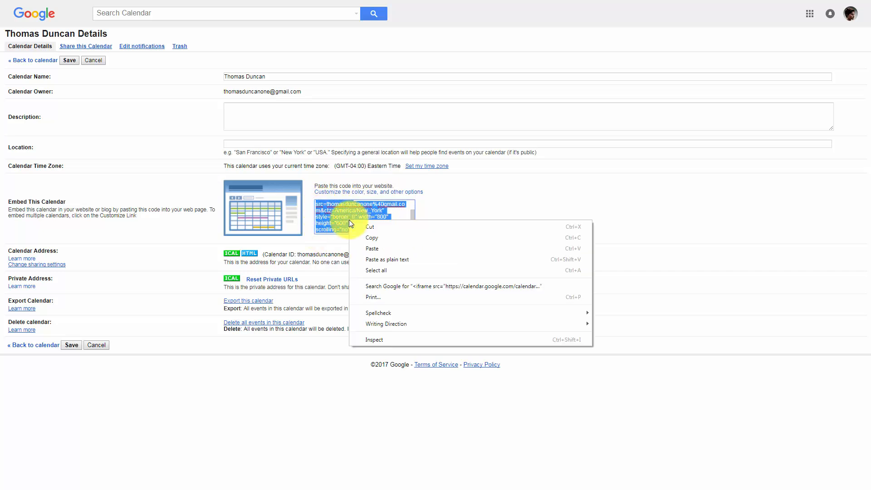
click(364, 240)
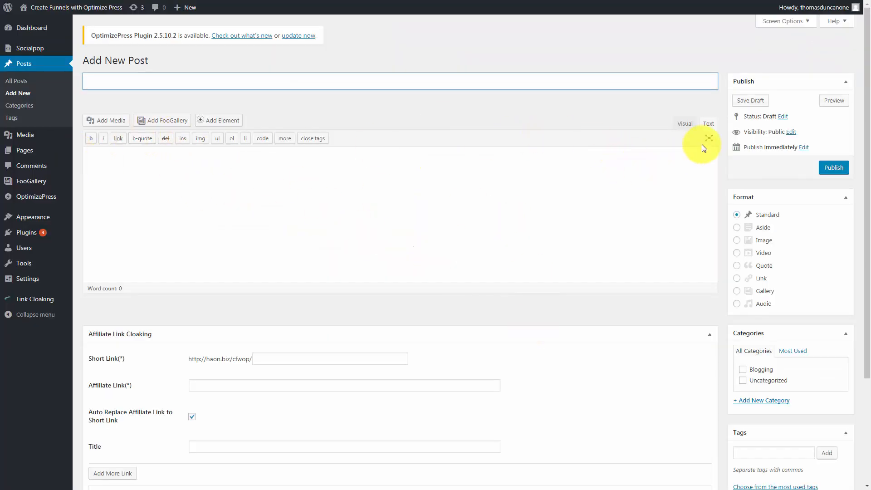
- Switch the new WordPress post's editor to Text mode and title the post "Calendar"
click(686, 124)
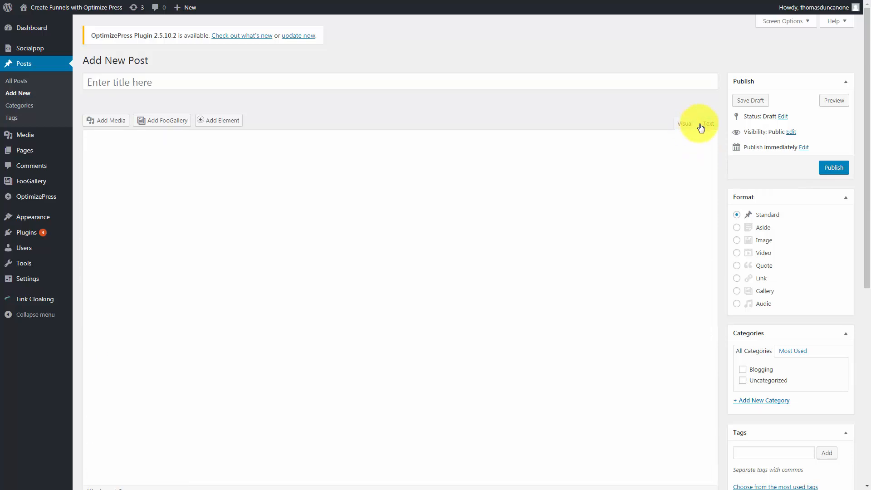
click(705, 124)
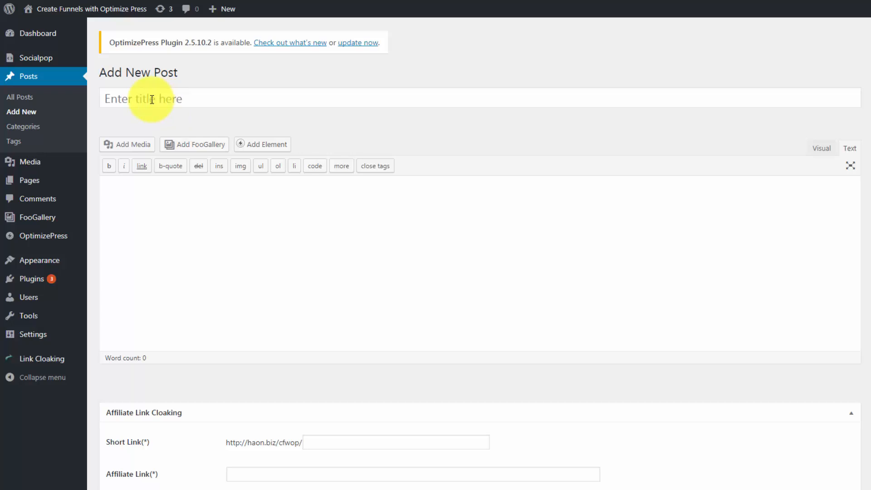
click(152, 99)
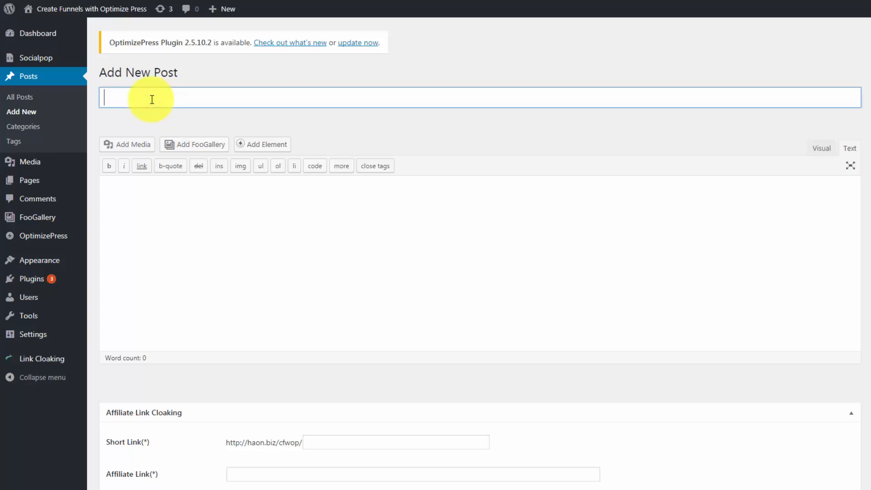
text(Calendar)
- Paste the copied Google Calendar iframe embed code into the post's body
click(186, 223)
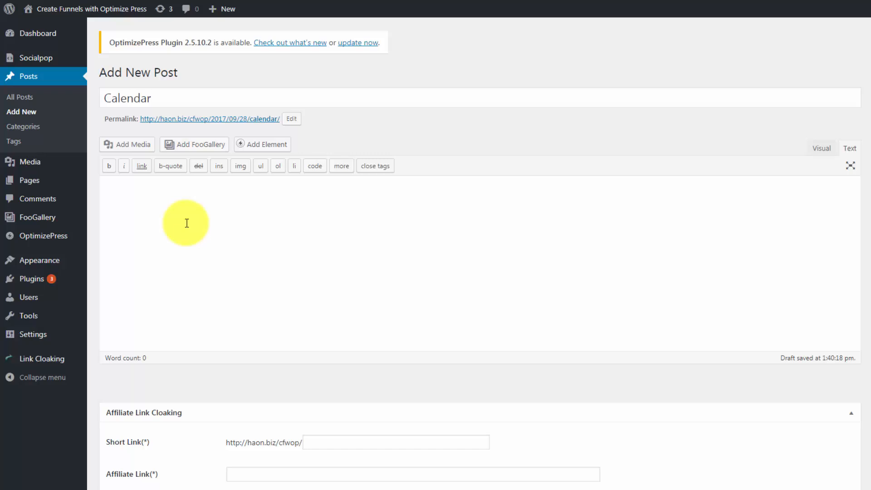
click(120, 188)
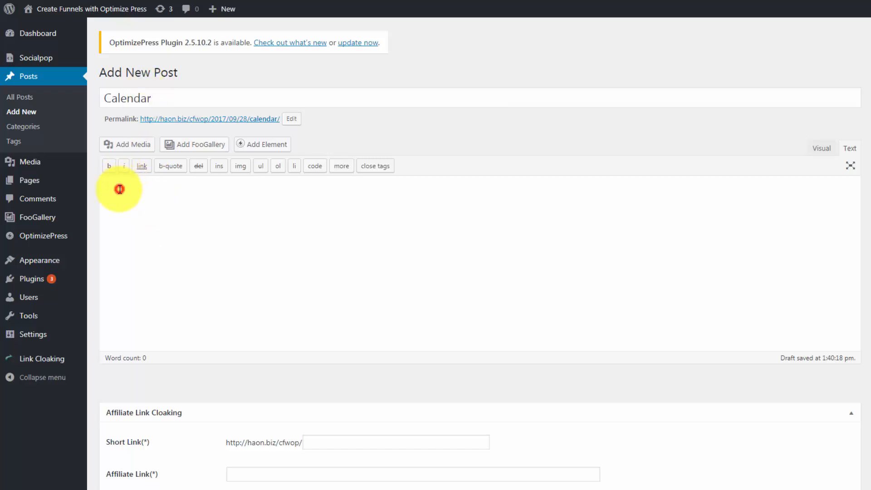
key(ctrl+v)
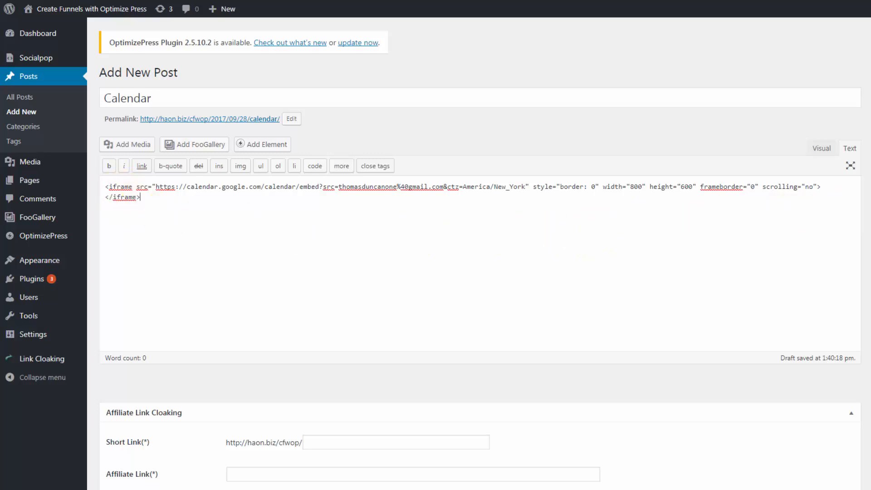
- Publish the Calendar post and open its live page to view the embedded calendar
click(824, 168)
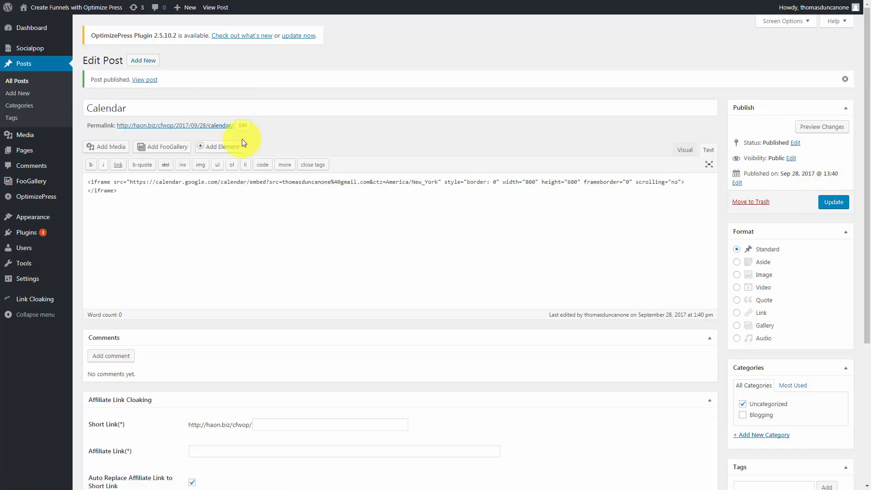
click(127, 129)
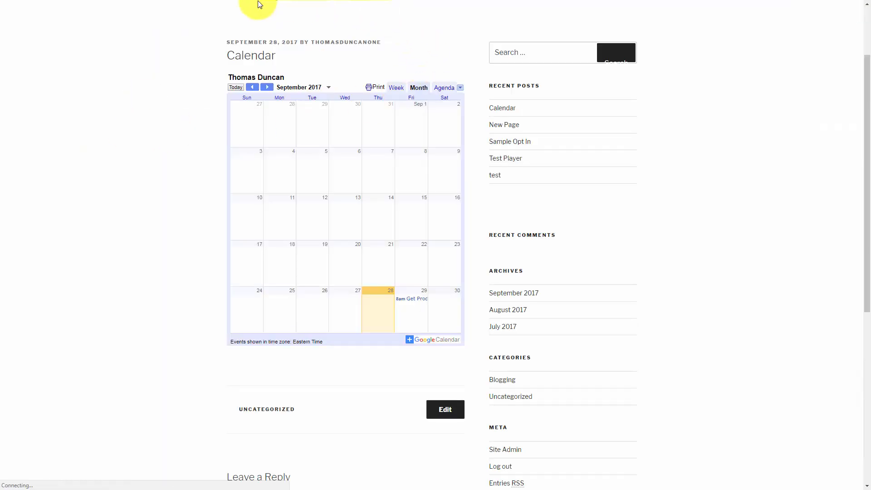